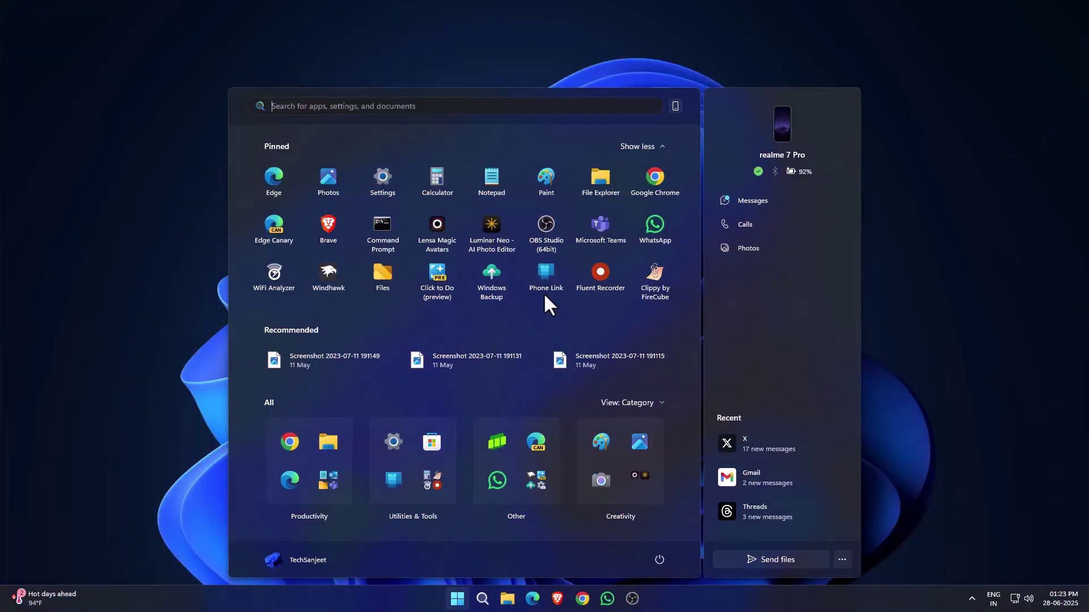
Toggle the Start menu's pinned apps view, open the phone panel, and launch Windows Update settings.
left_click(653, 147)
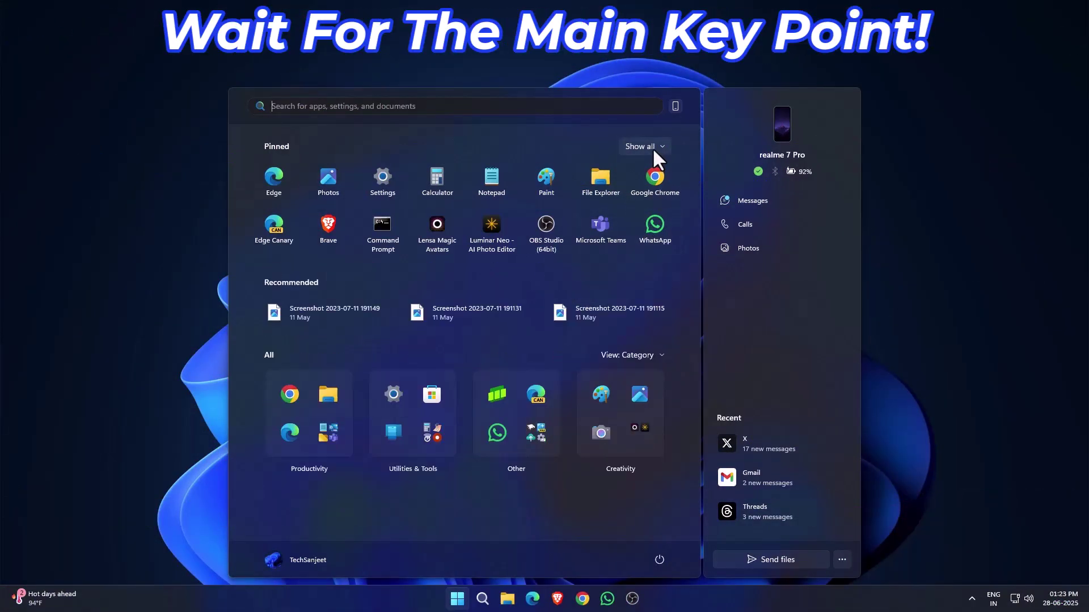
left_click(644, 147)
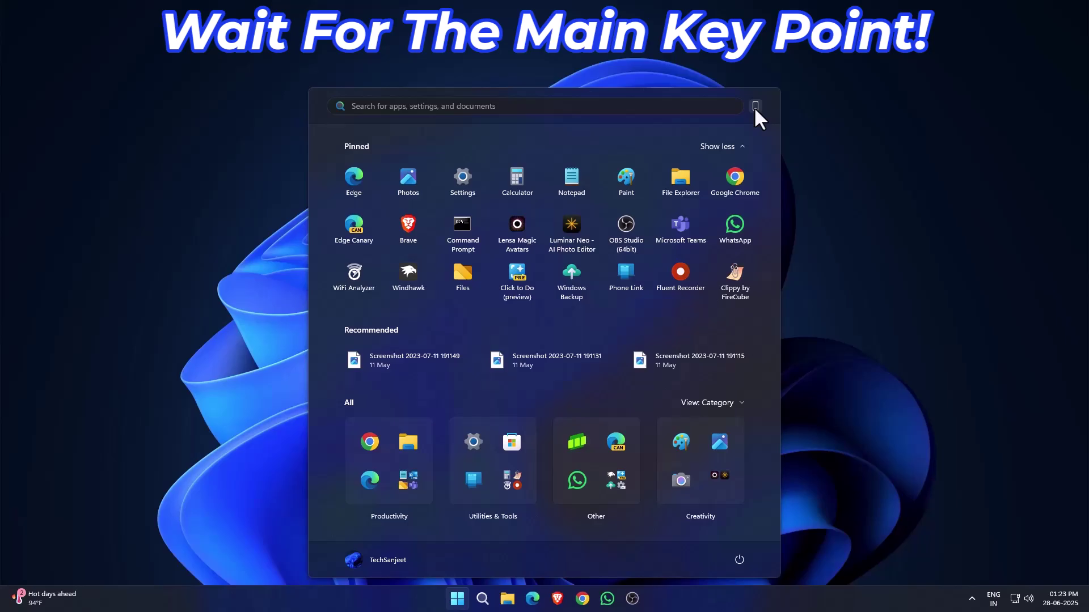
left_click(753, 106)
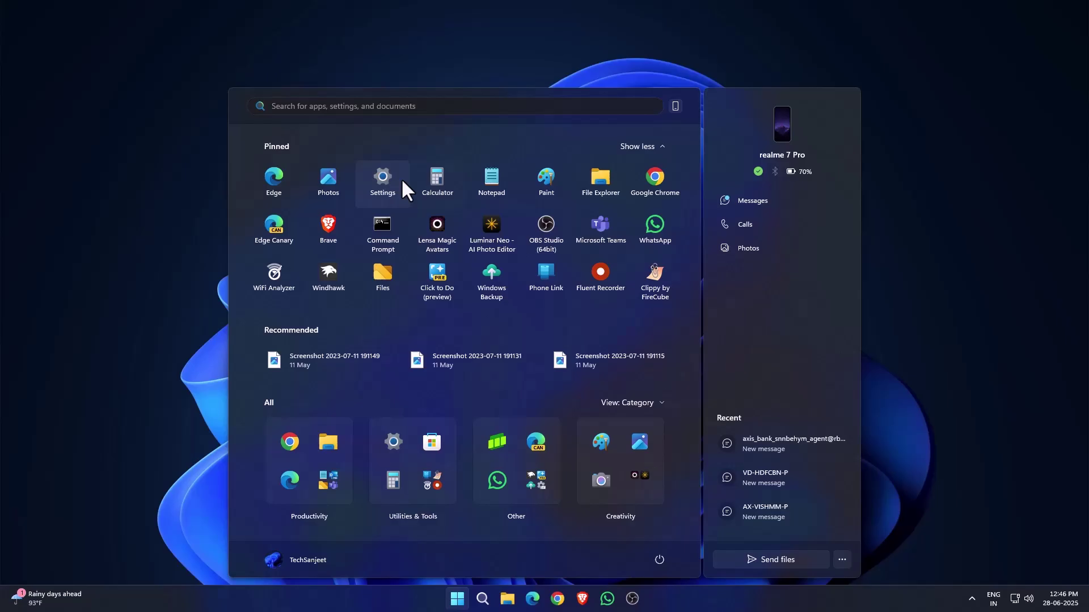
left_click(383, 180)
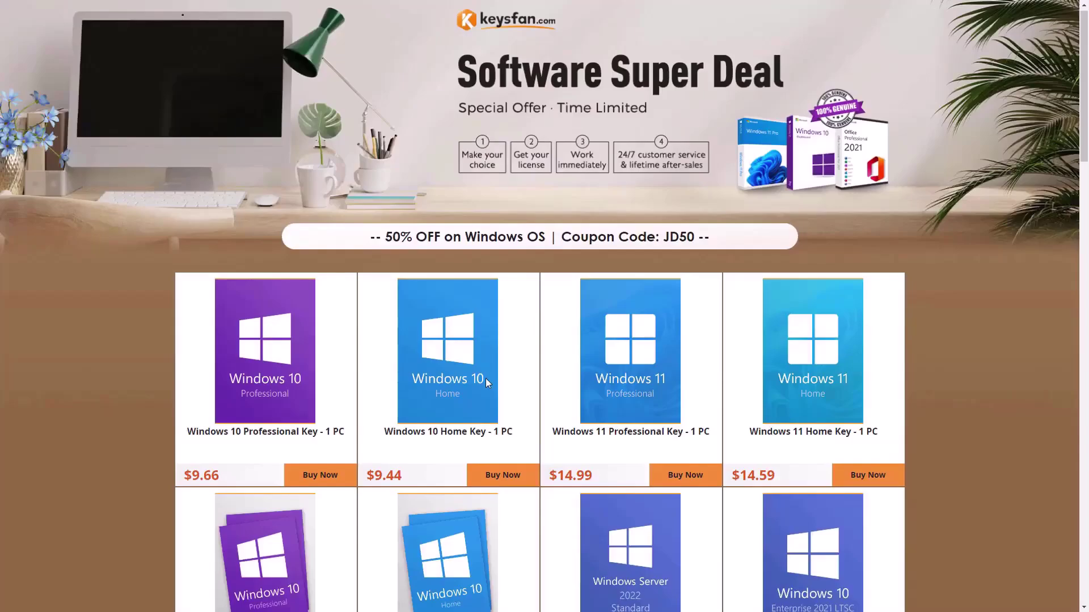
scroll(489, 380, "down", 2)
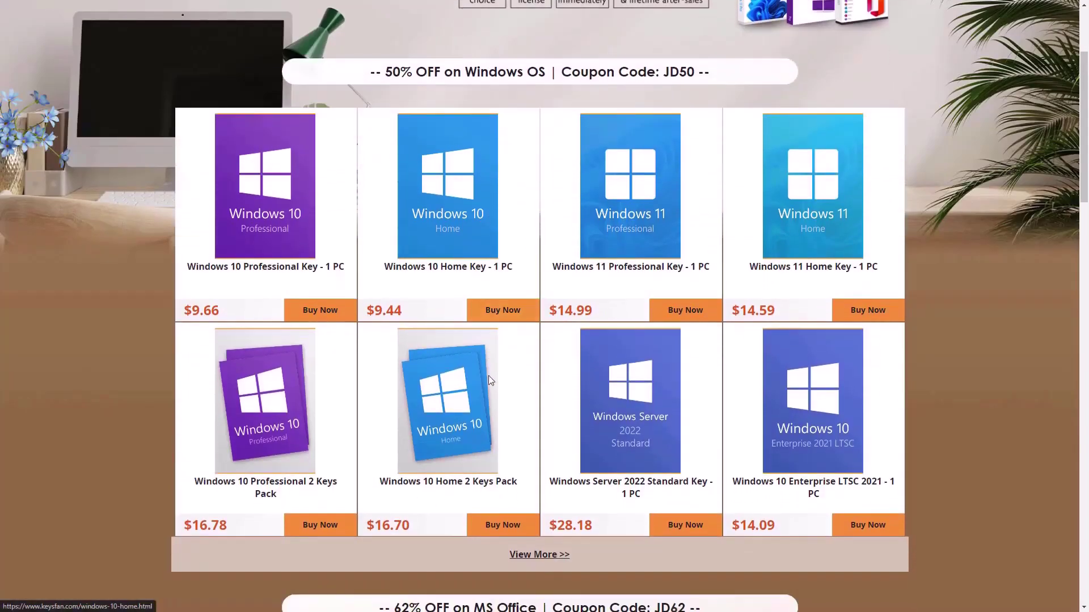
scroll(489, 381, "down", 3)
scroll(489, 381, "down", 1)
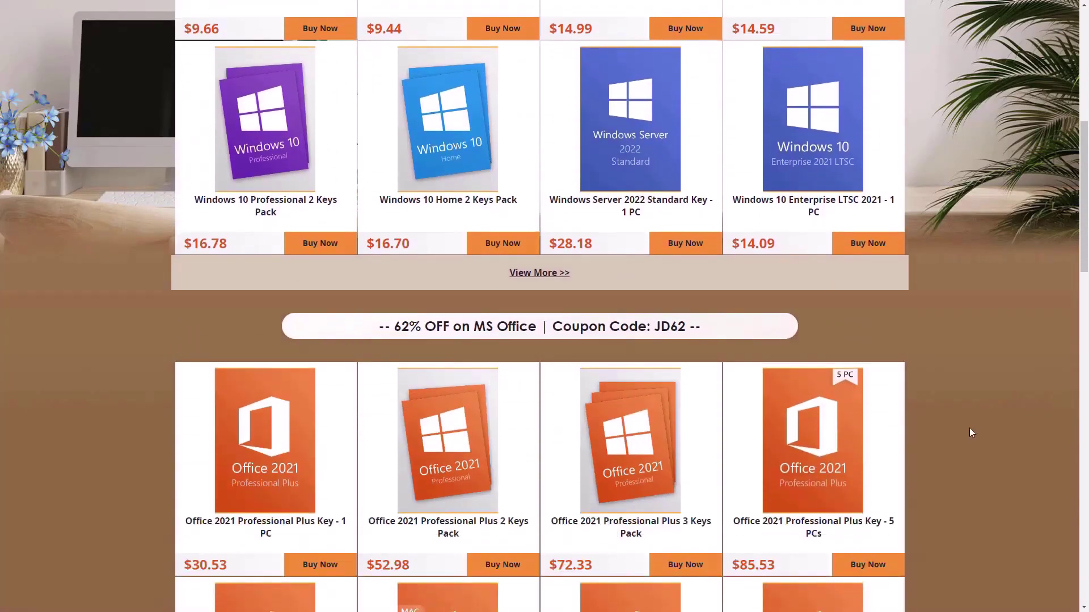
Browse the keysfan.com deals, select the JD50 coupon code, and bring up the Start menu.
middle_click(991, 455)
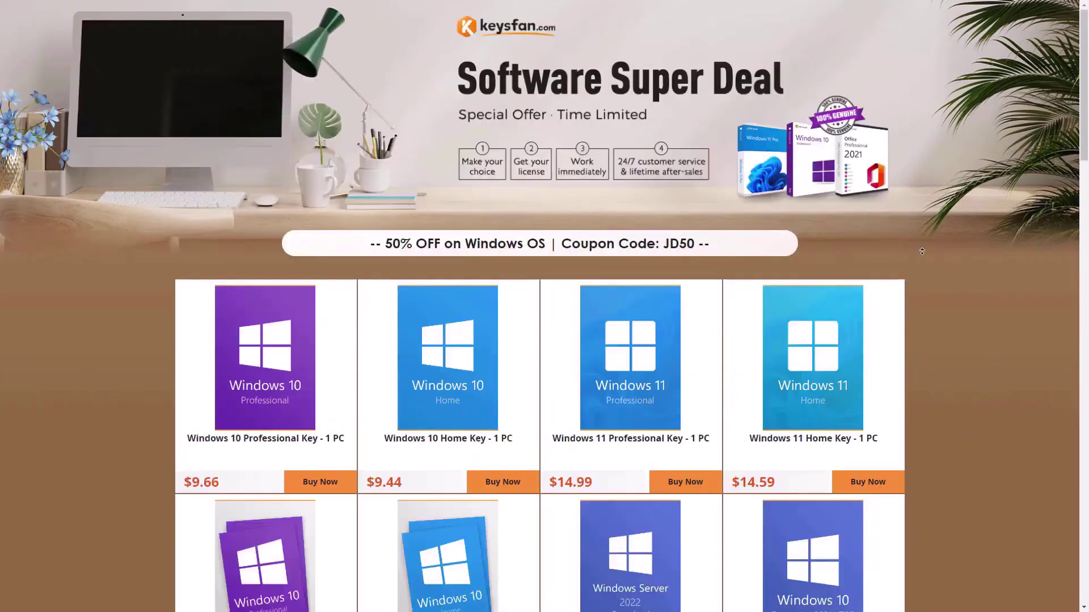
double_click(672, 244)
left_click(678, 267)
scroll(666, 299, "down", 2)
scroll(664, 306, "down", 6)
scroll(662, 309, "down", 4)
scroll(663, 309, "down", 3)
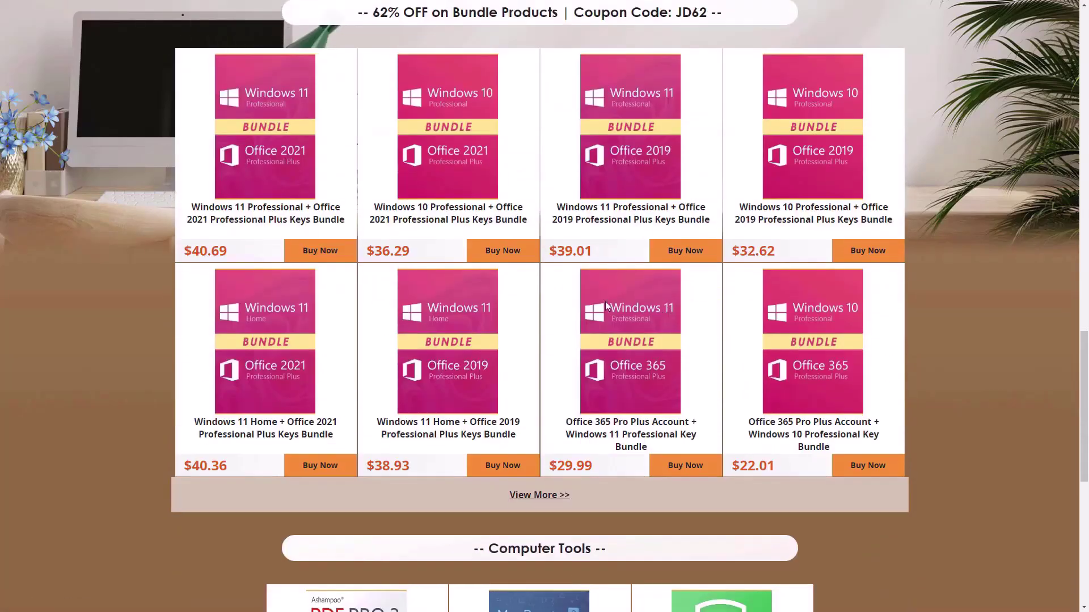
scroll(583, 326, "up", 3)
scroll(583, 326, "up", 5)
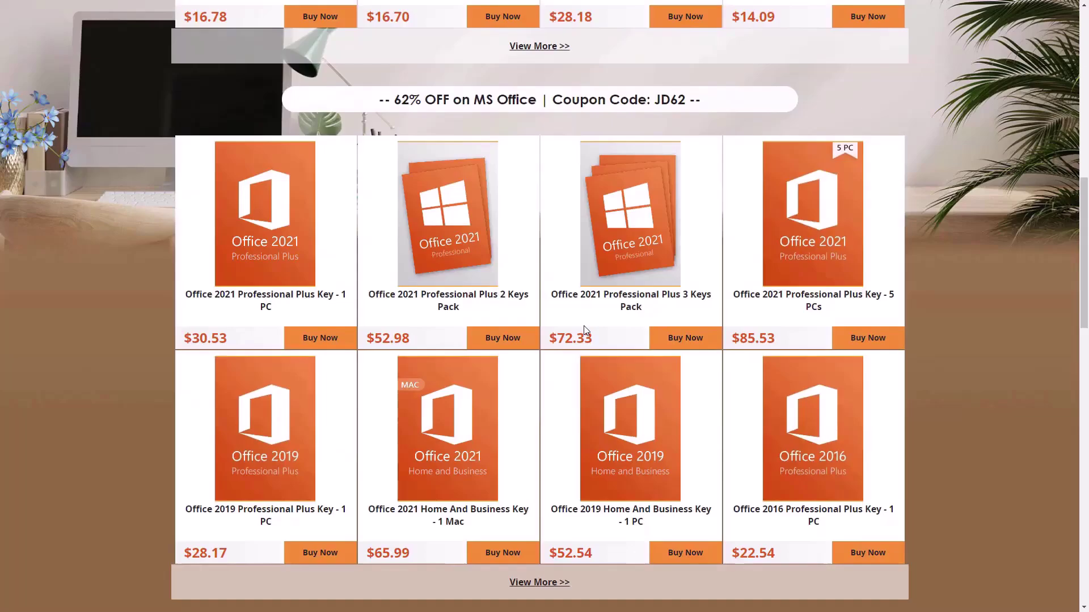
scroll(553, 340, "up", 4)
scroll(486, 368, "up", 4)
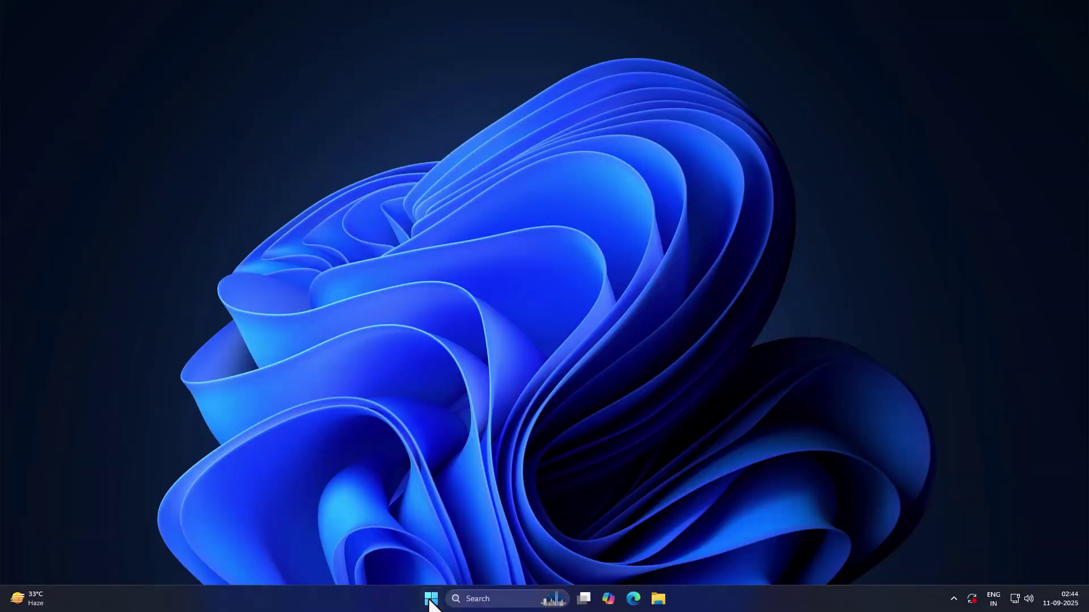
left_click(431, 599)
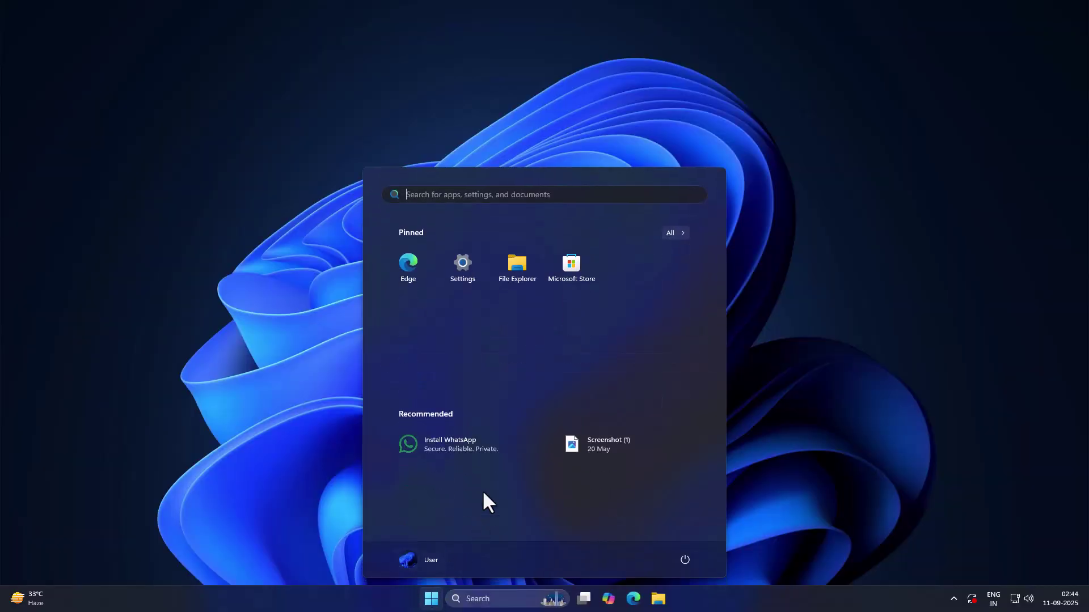
Open Settings and go through Windows Update to the Windows Insider Program page.
left_click(475, 286)
left_click(812, 170)
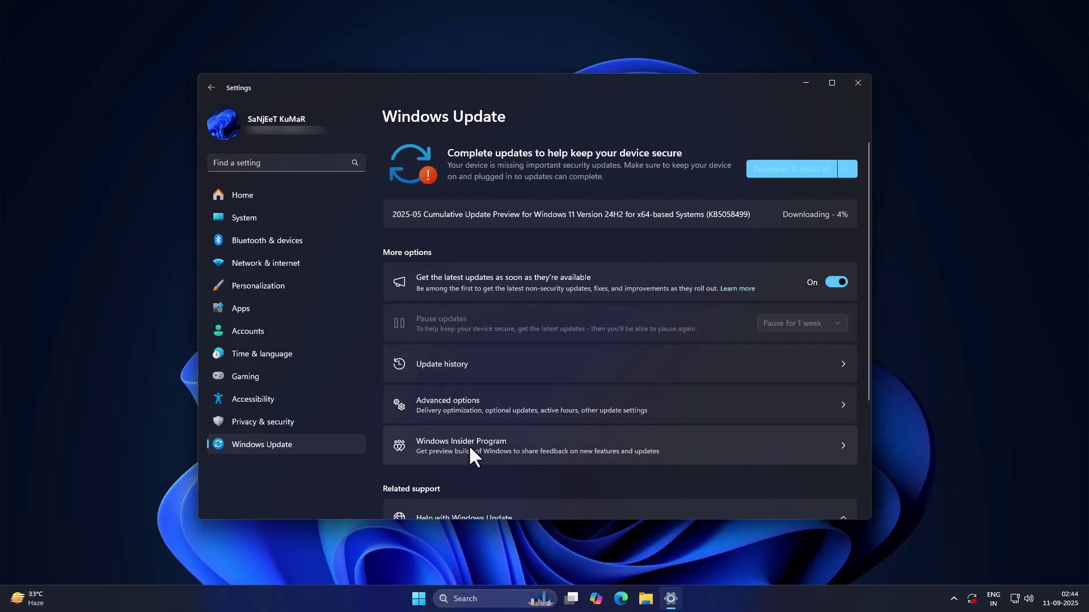
left_click(469, 445)
Join the Insider Program with a linked Microsoft account on the Release Preview channel, accepting agreements.
left_click(802, 158)
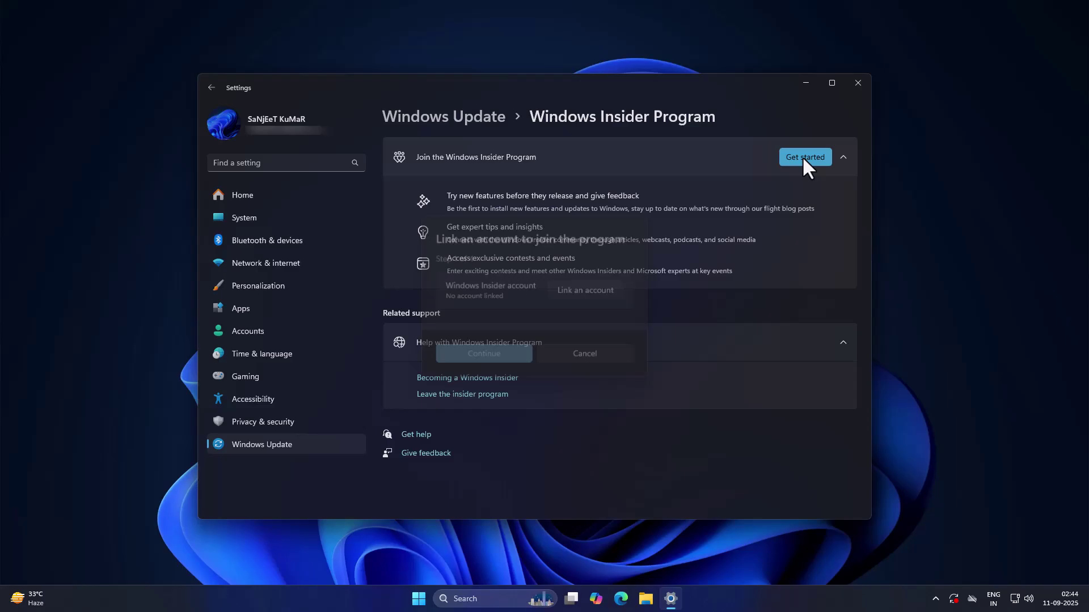
left_click(580, 294)
left_click(570, 417)
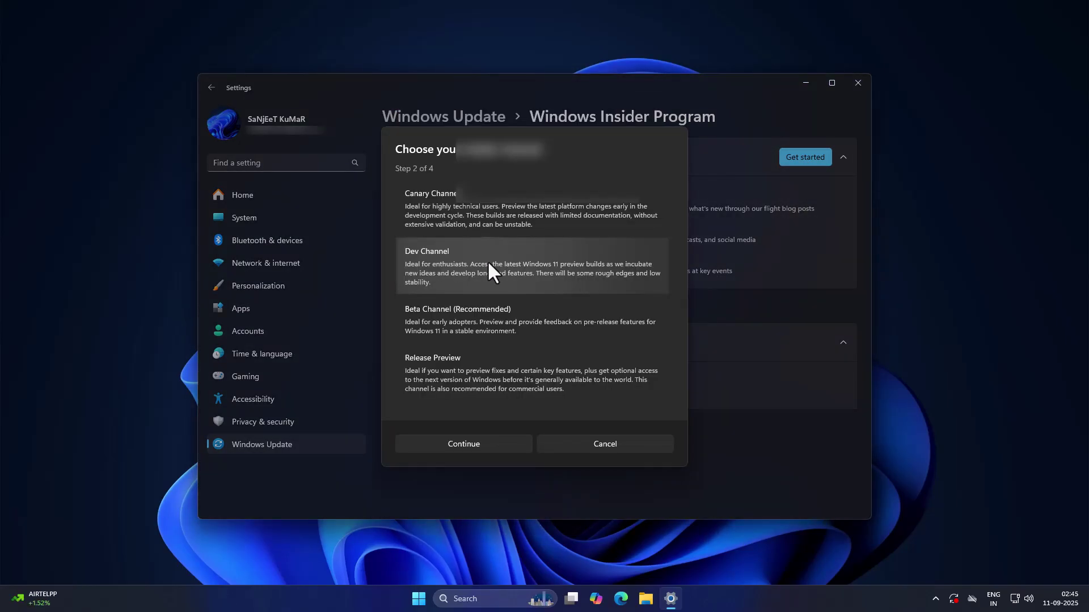
left_click(481, 370)
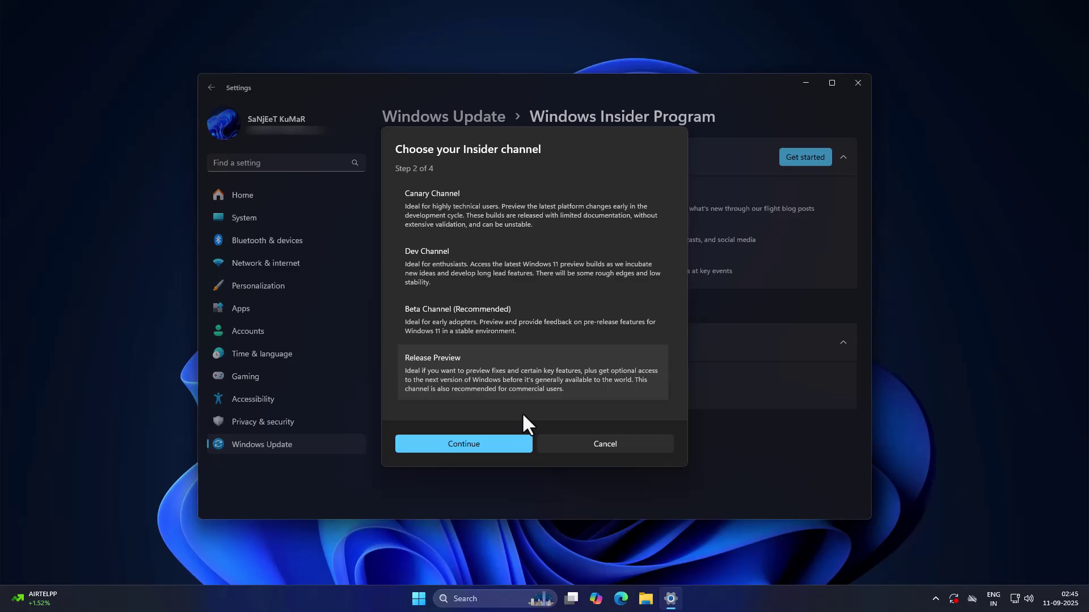
left_click(475, 442)
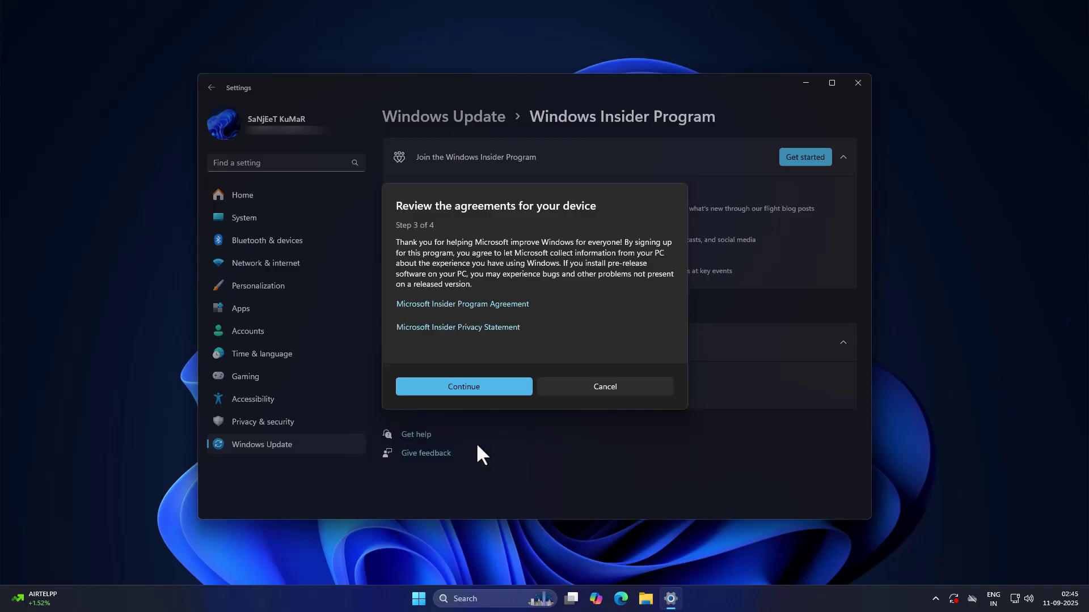
left_click(494, 389)
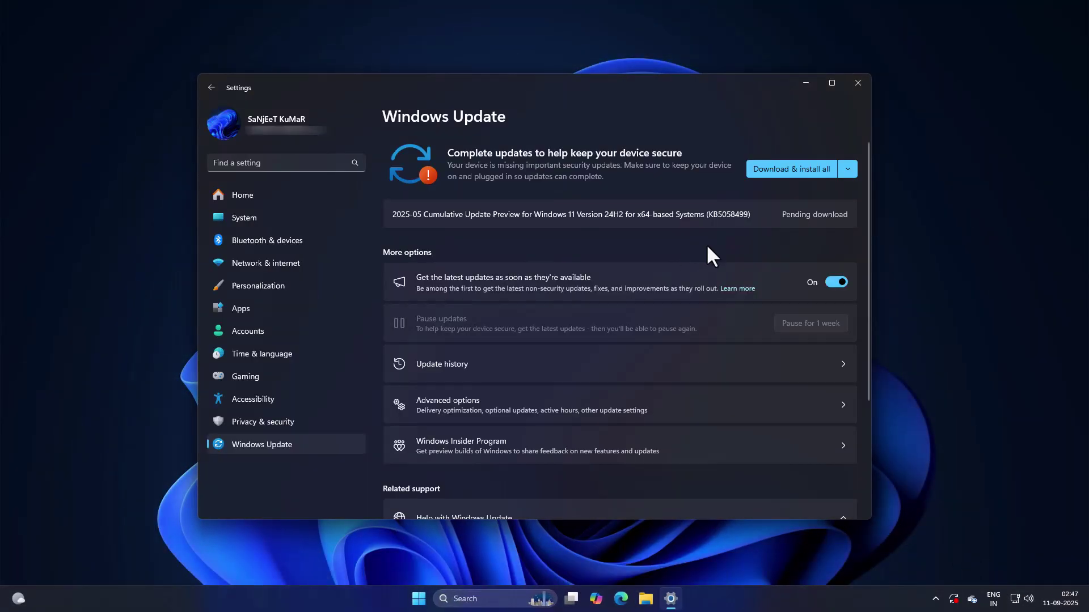
Check the Release Preview channel, then download and install Windows 11 version 25H2.
left_click(691, 224)
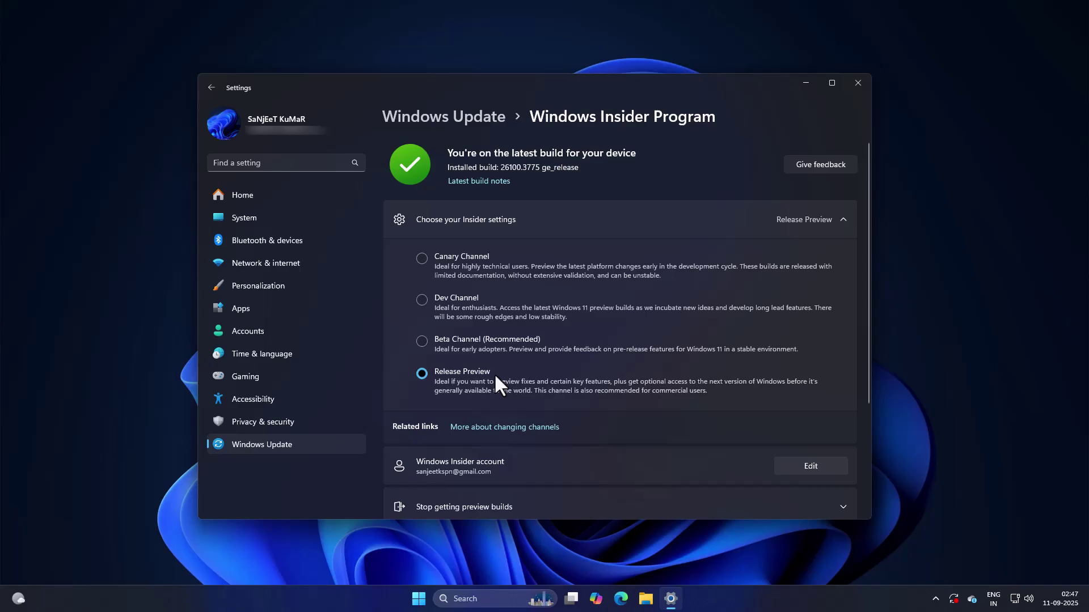
left_click(781, 174)
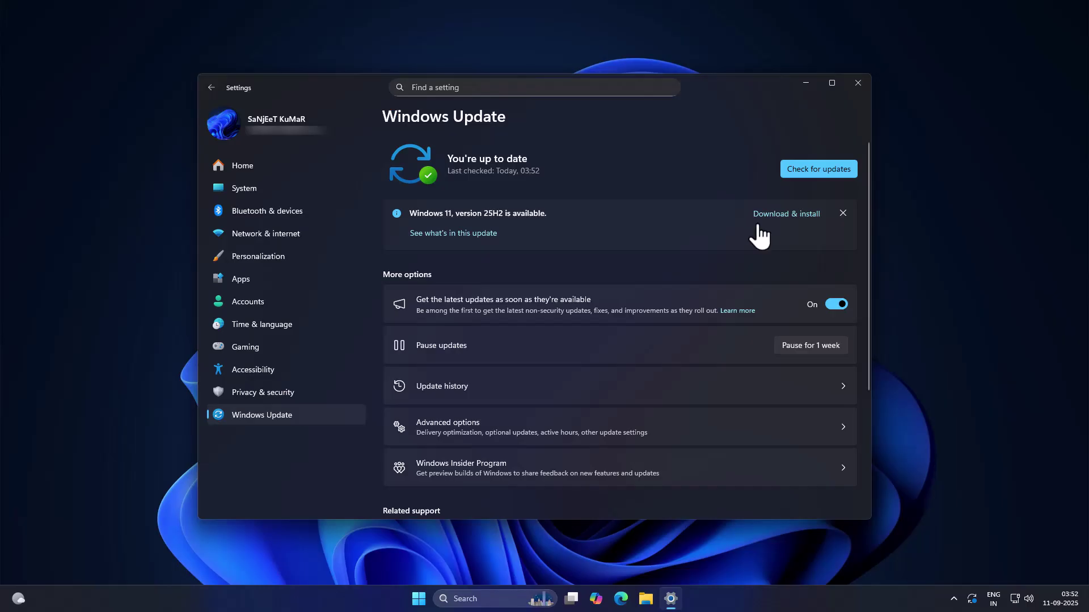
left_click(776, 216)
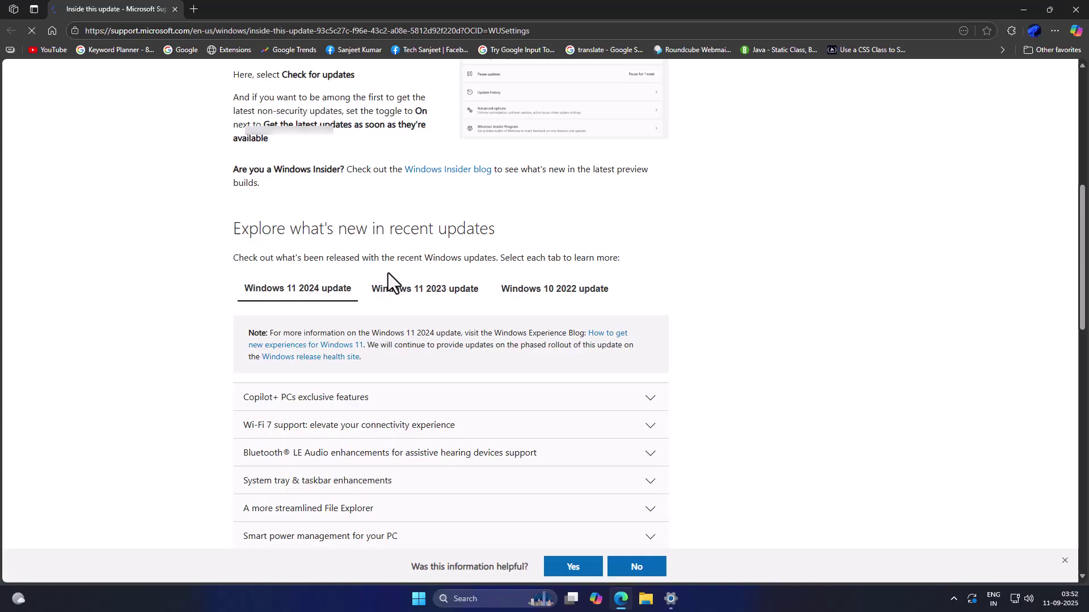
scroll(388, 272, "down", 2)
Expand and collapse the Copilot+ PCs and Wi-Fi 7 sections on the support page.
left_click(393, 272)
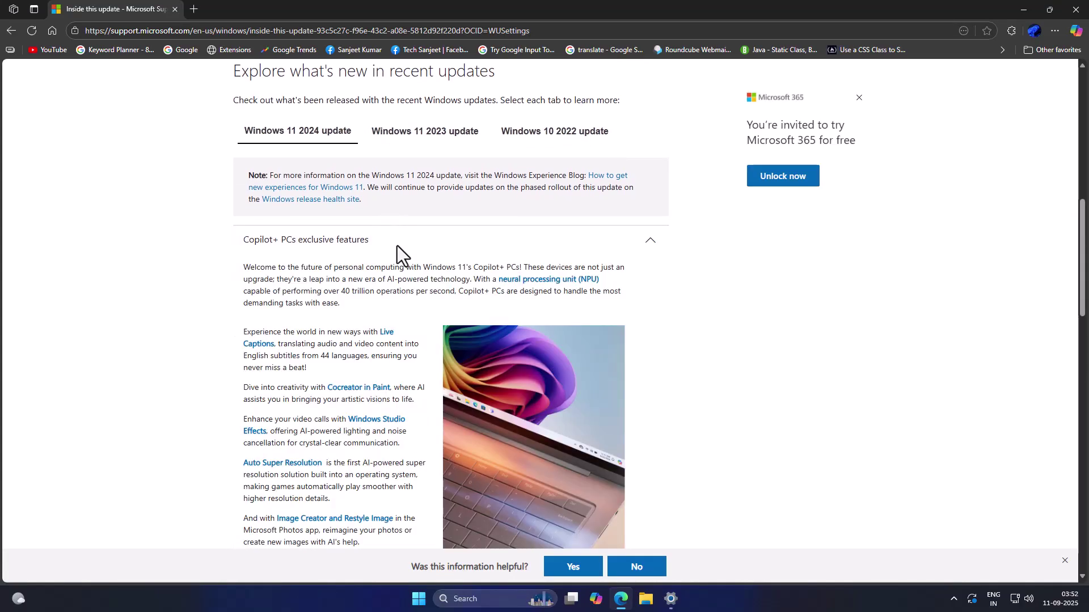
left_click(397, 246)
scroll(398, 245, "down", 2)
left_click(393, 216)
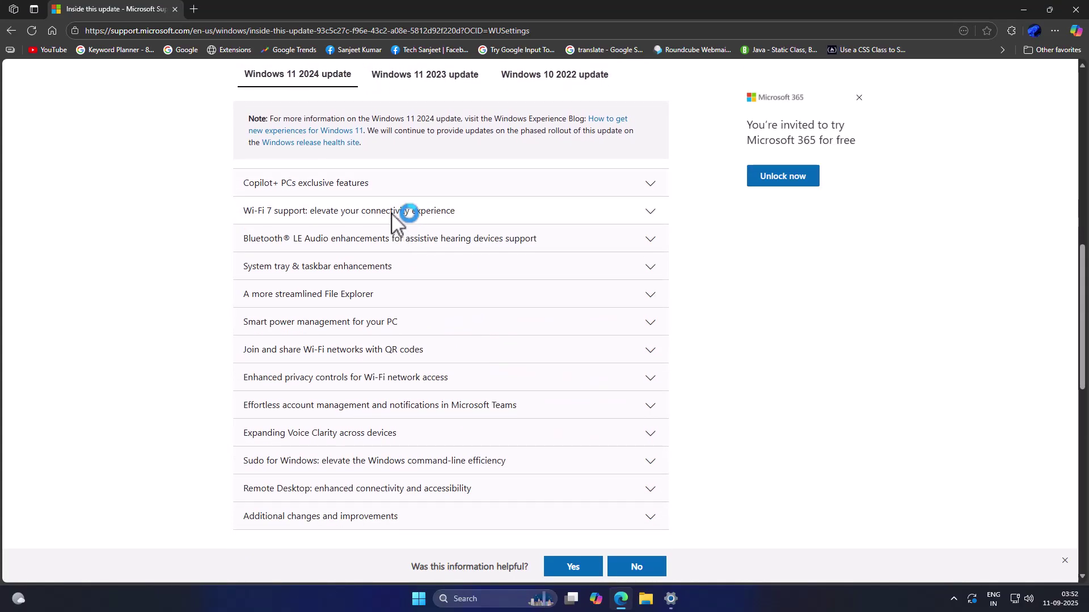
left_click_drag(392, 213, 390, 224)
left_click(364, 223)
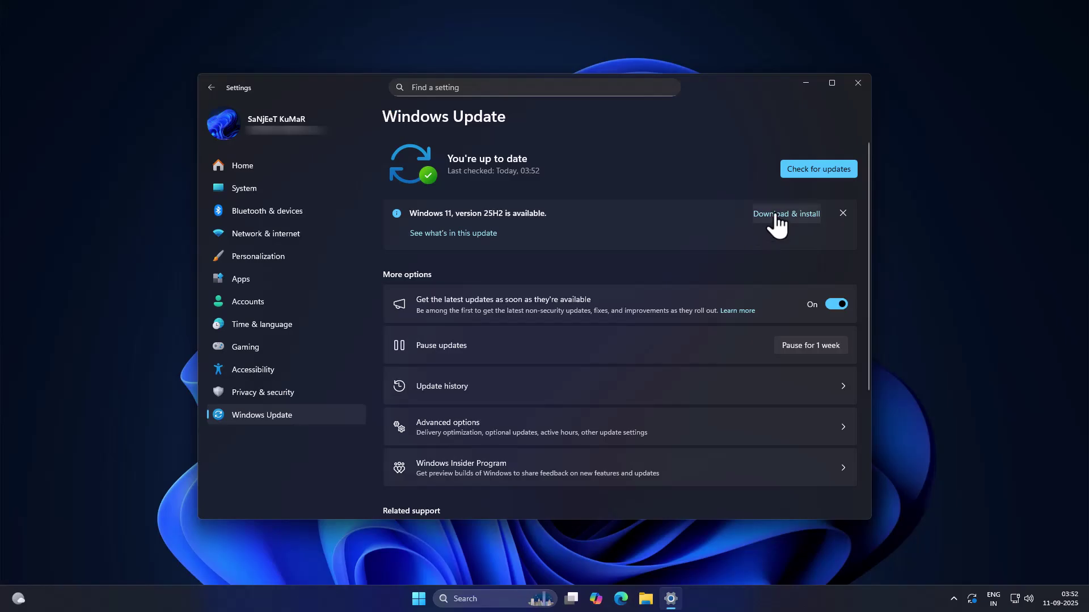
Install the 25H2 update and confirm Version 25H2 (OS Build 26200.6584) with winver.
left_click(774, 215)
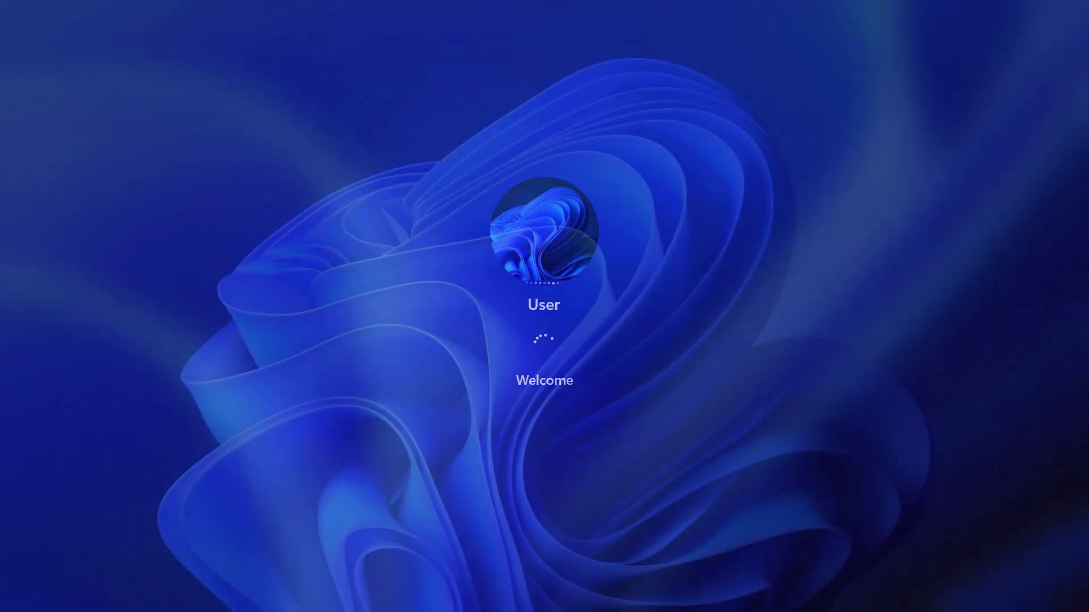
key("super+r")
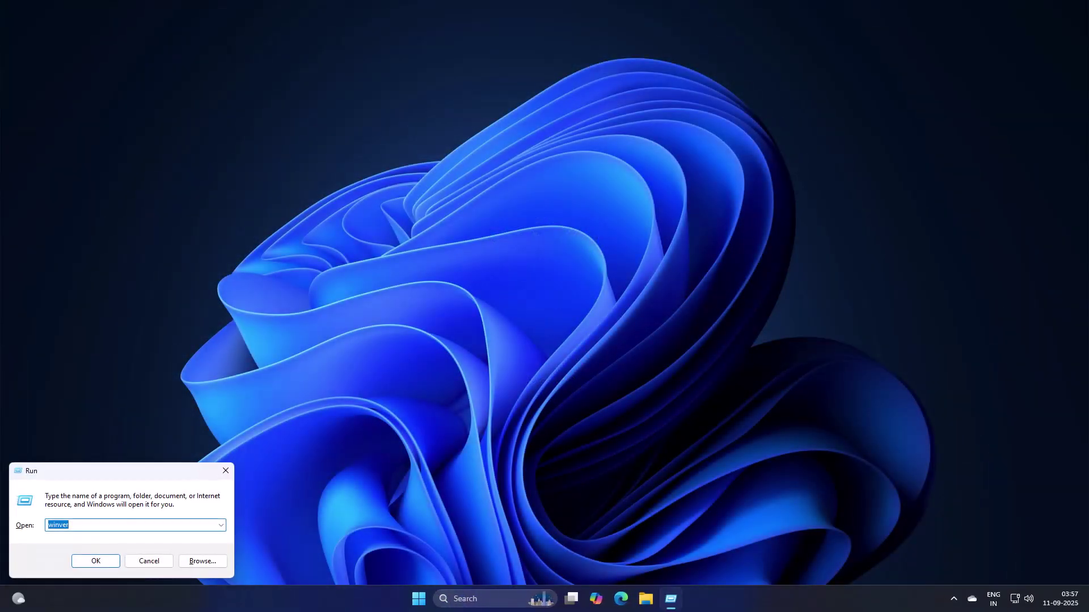
key("Return")
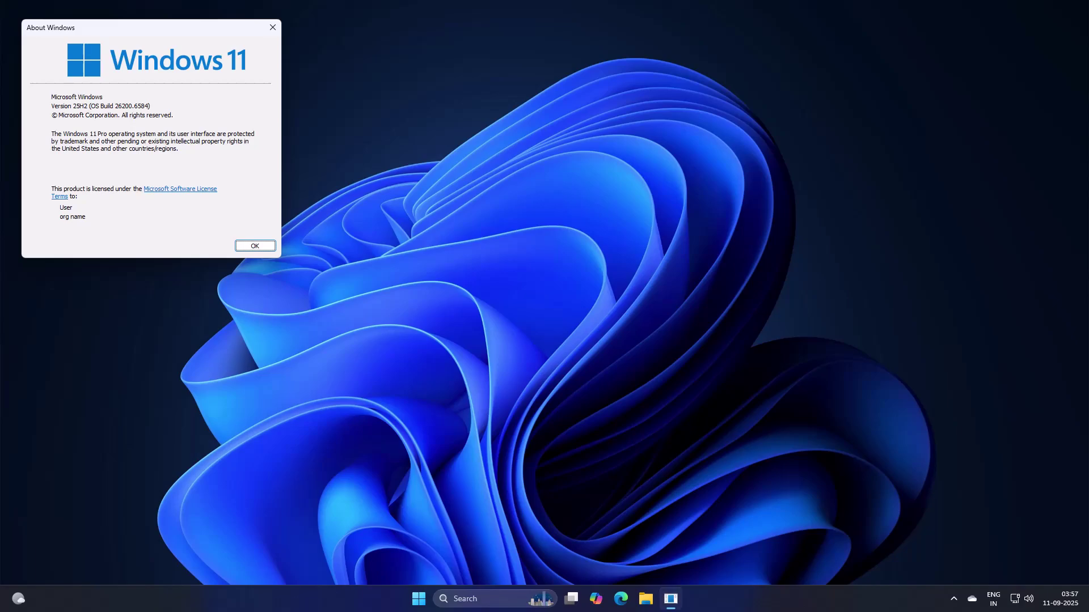
key("Return")
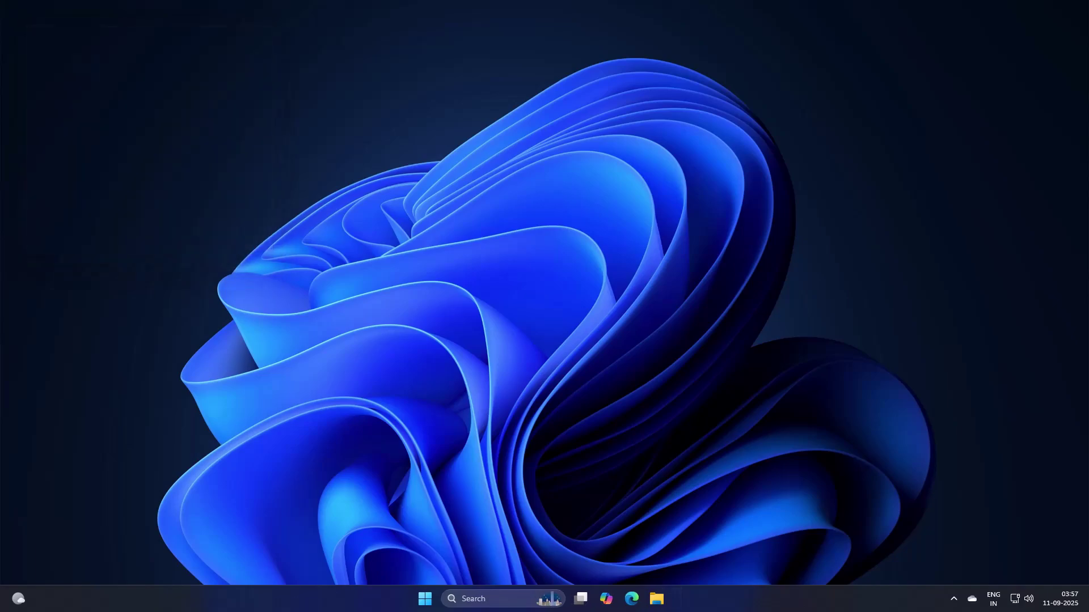